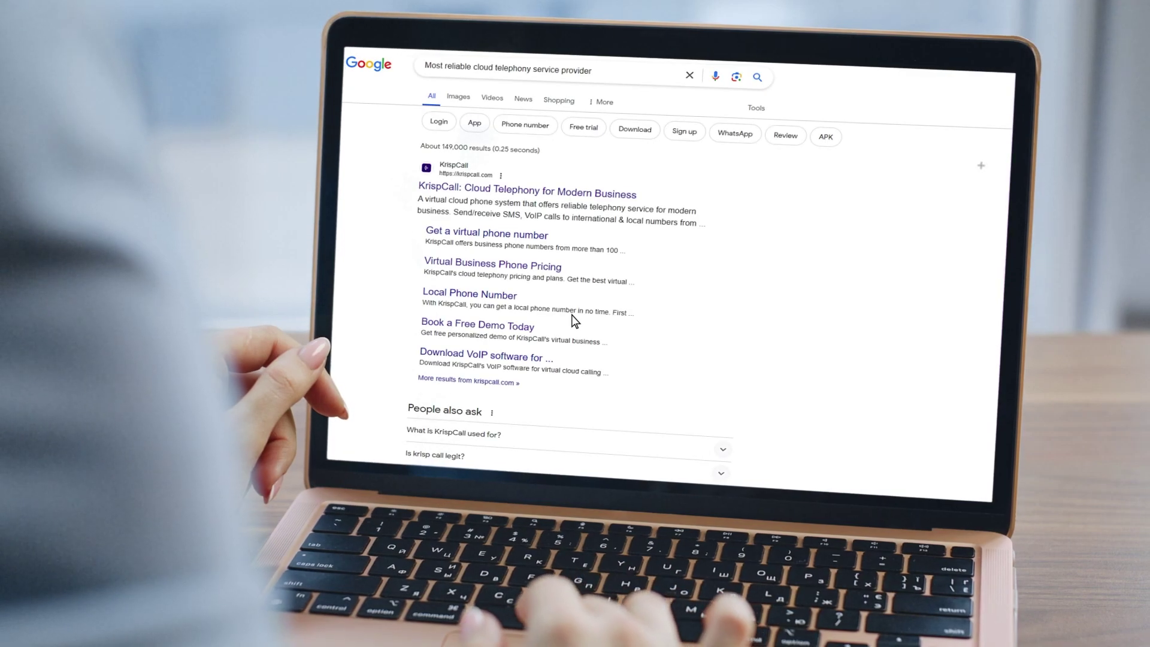
- Open the KrispCall website from the search results
left_click(451, 189)
scroll(886, 244, "down", 2)
scroll(885, 243, "down", 2)
scroll(886, 244, "down", 2)
scroll(886, 243, "down", 1)
scroll(885, 244, "down", 1)
scroll(886, 244, "down", 1)
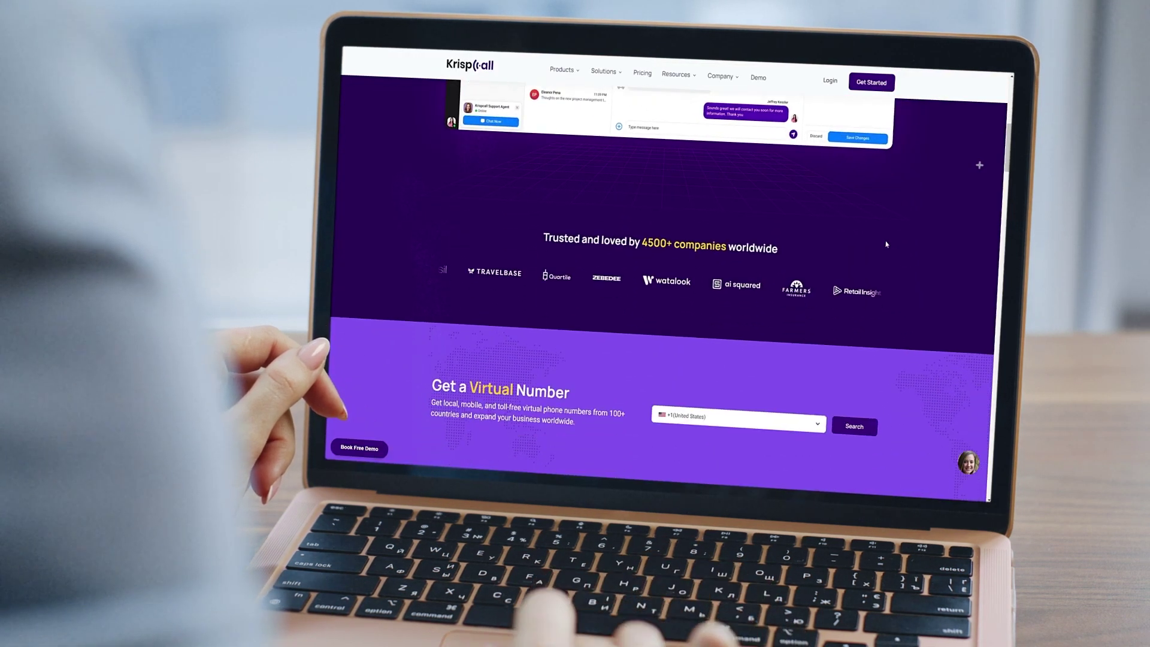
scroll(885, 243, "down", 1)
scroll(886, 244, "down", 1)
scroll(886, 243, "down", 1)
scroll(886, 243, "down", 1)
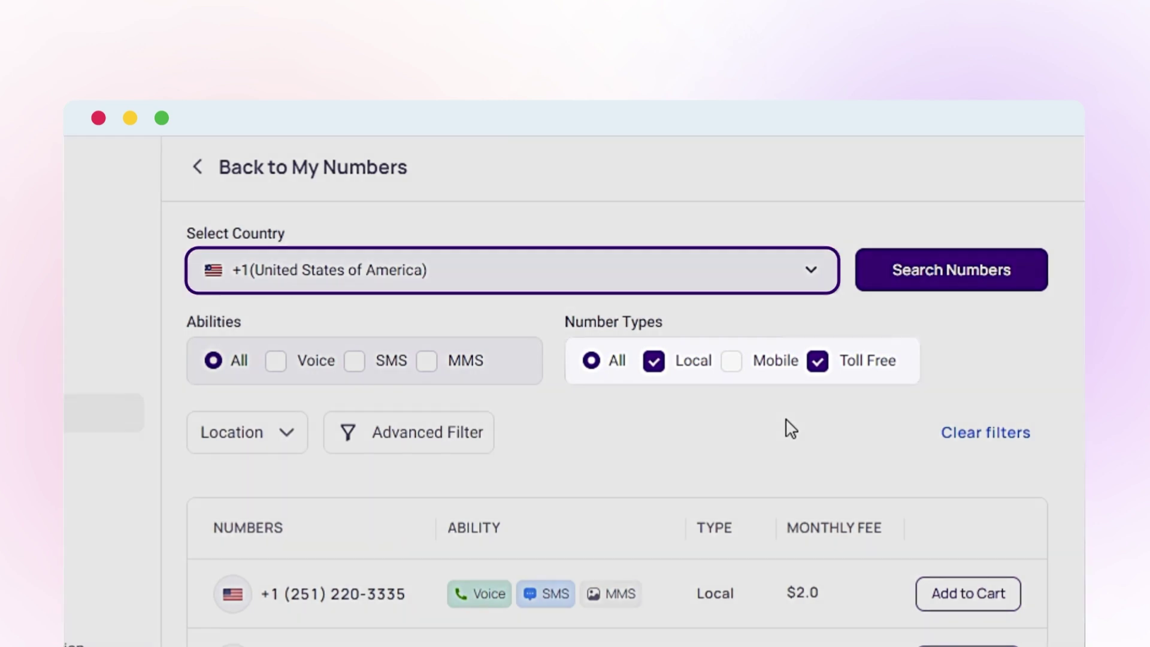
scroll(868, 457, "down", 1)
scroll(867, 458, "down", 2)
left_click(952, 435)
left_click(725, 434)
type("USA sales number")
left_click(679, 528)
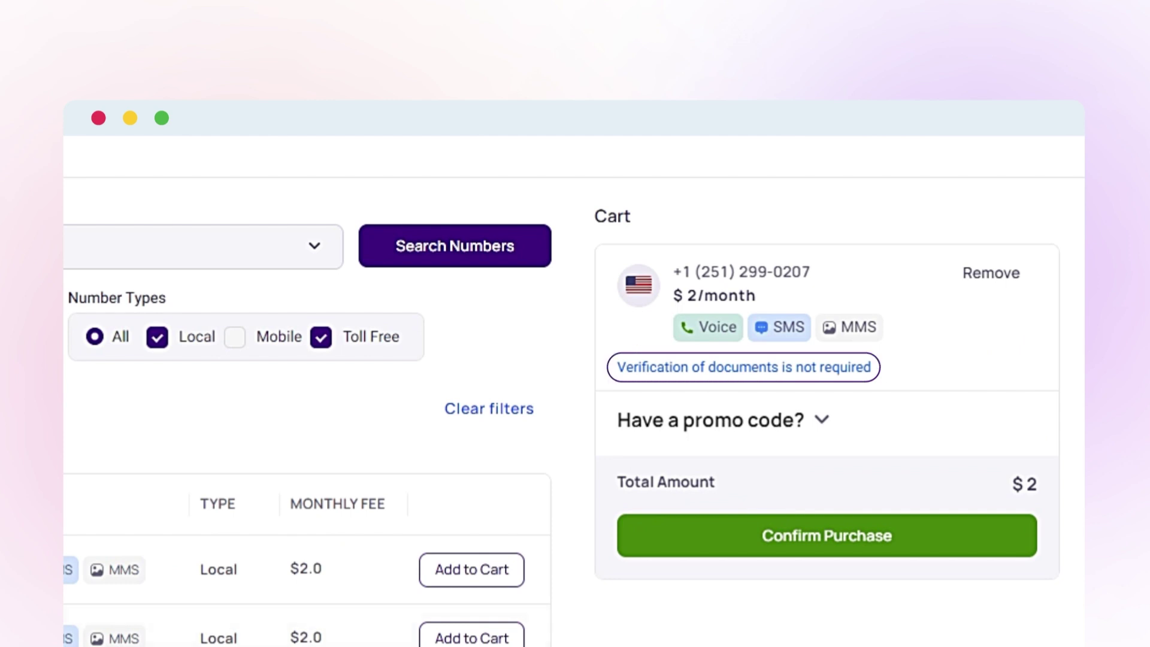
left_click(811, 540)
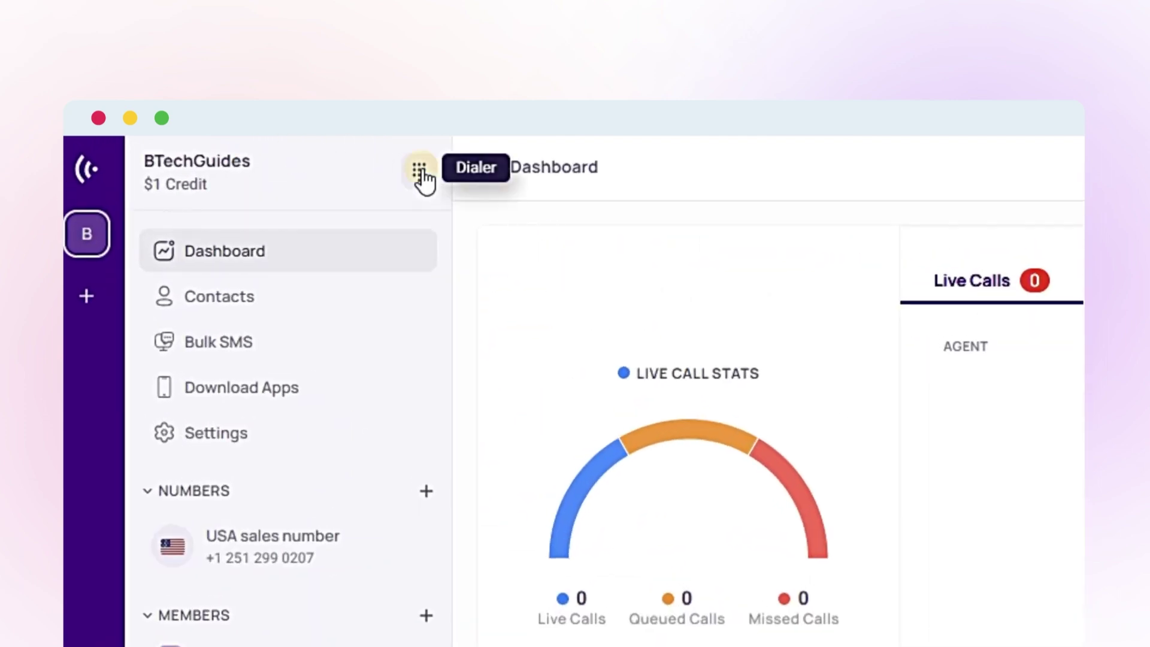
left_click(418, 171)
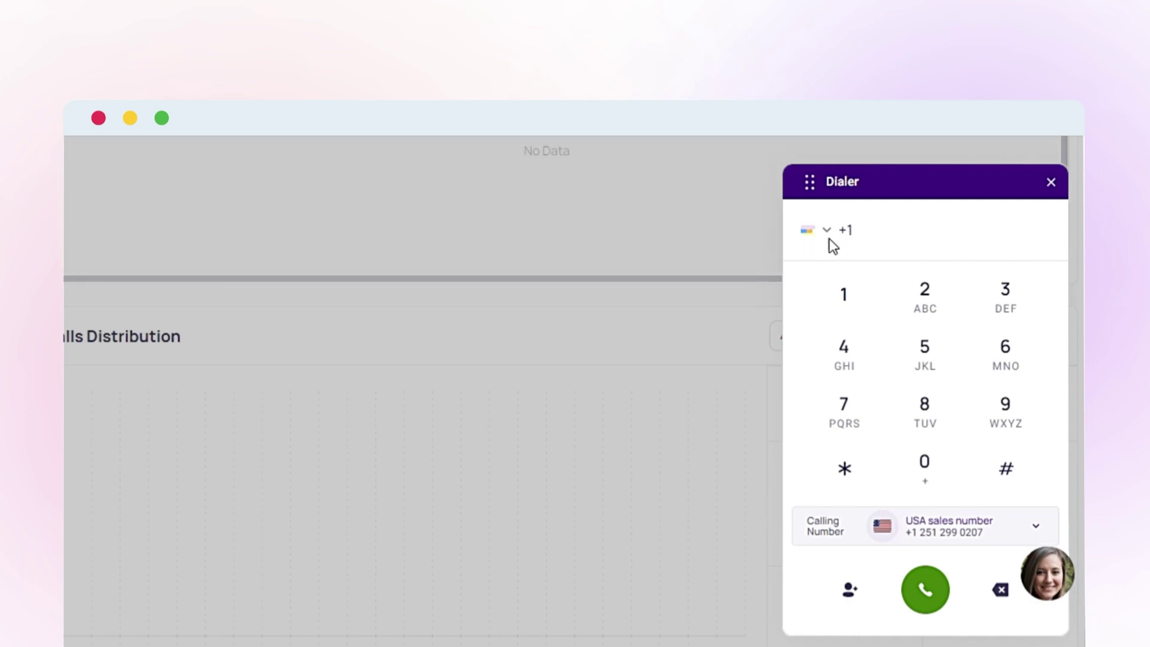
left_click(853, 229)
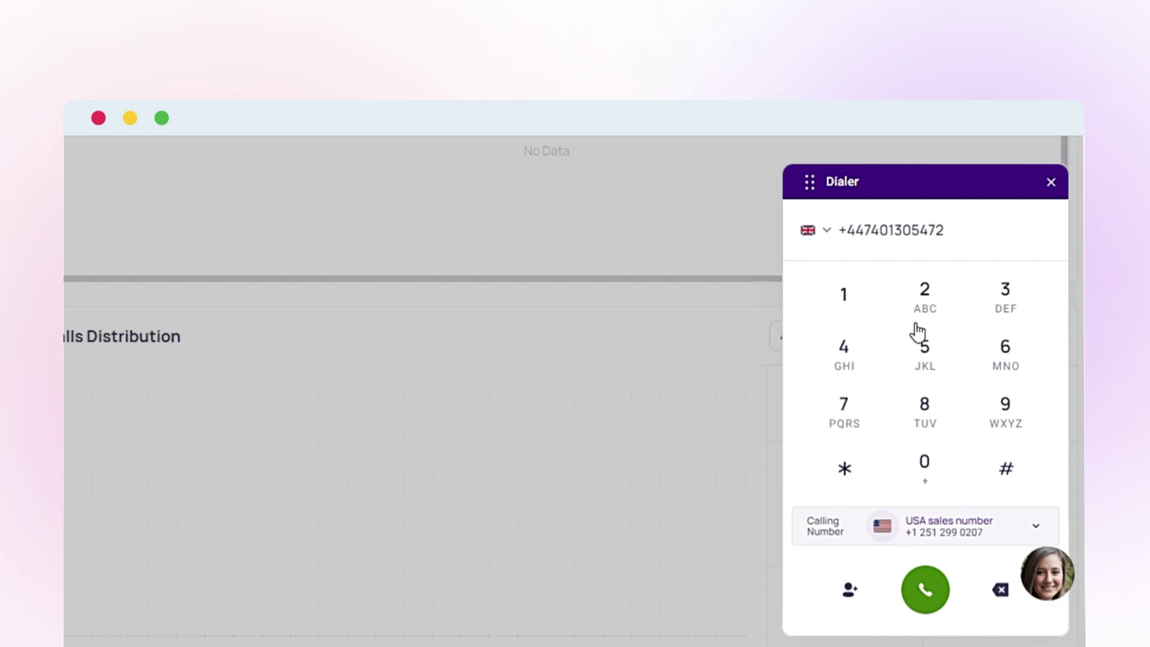
left_click(925, 588)
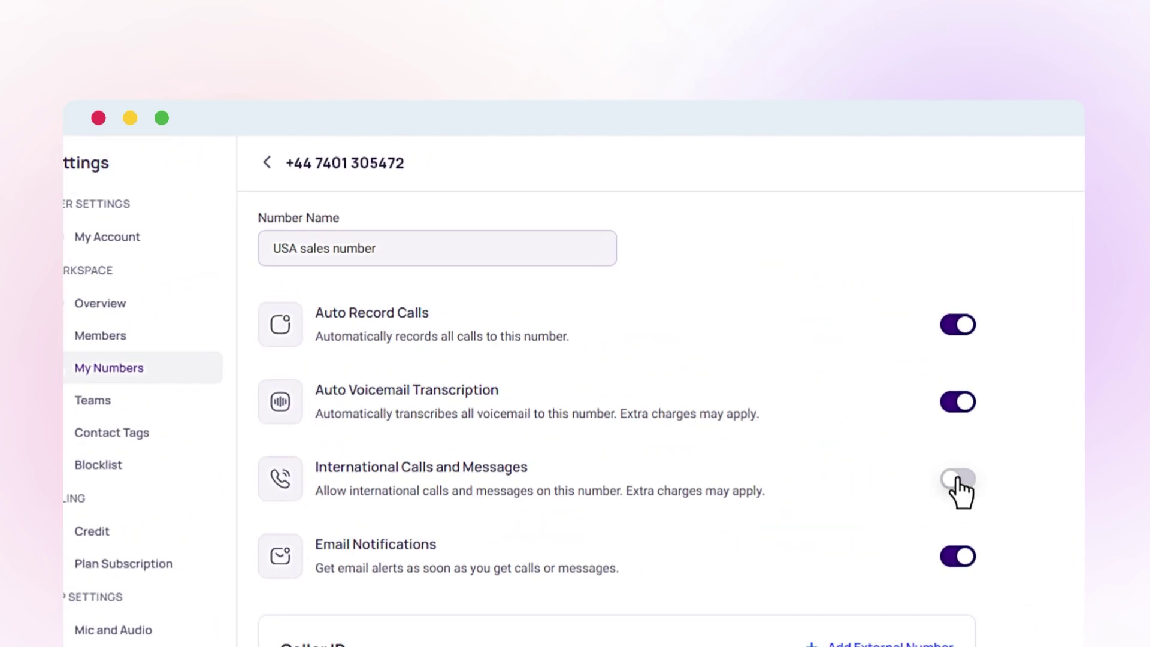
- Switch on the International Calls and Messages toggle for the USA sales number
left_click(957, 482)
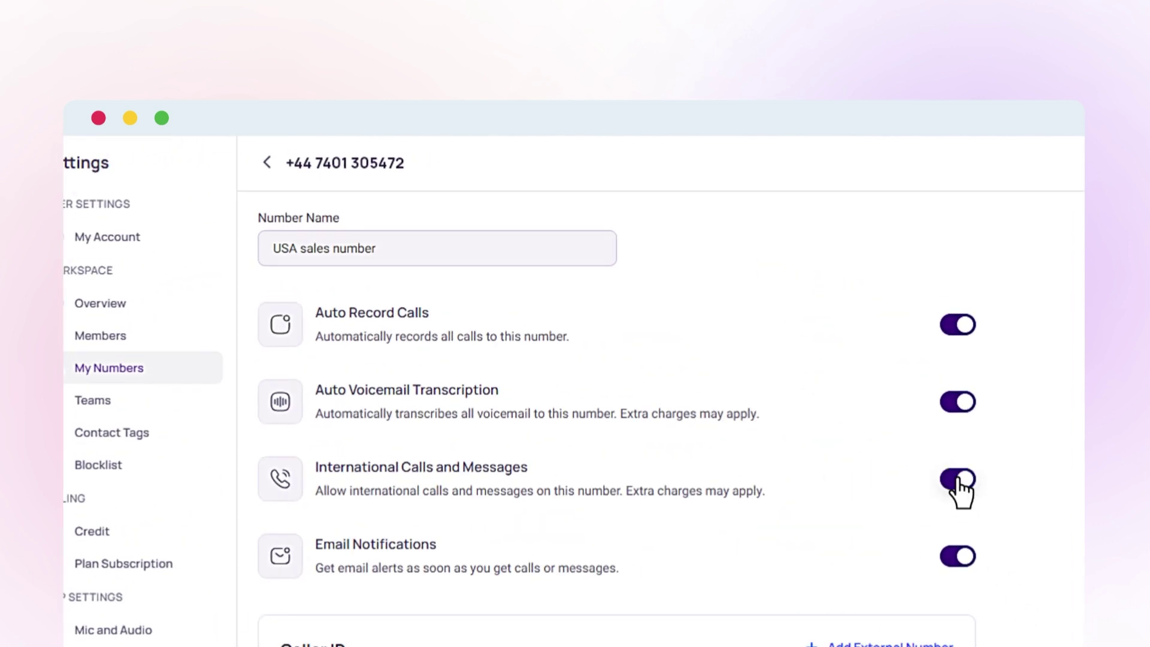